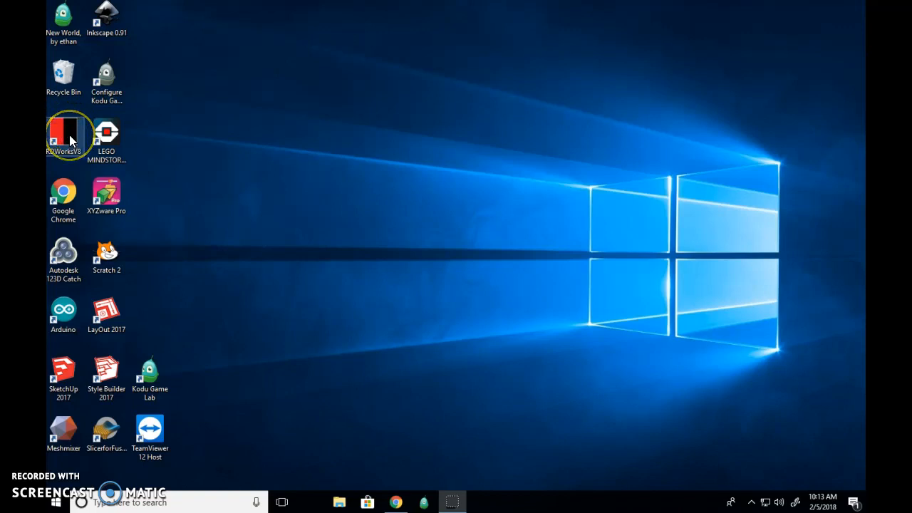
Step: Launch RDWorksV8 and start saving the blank document under a new name
double_click(69, 135)
double_click(64, 133)
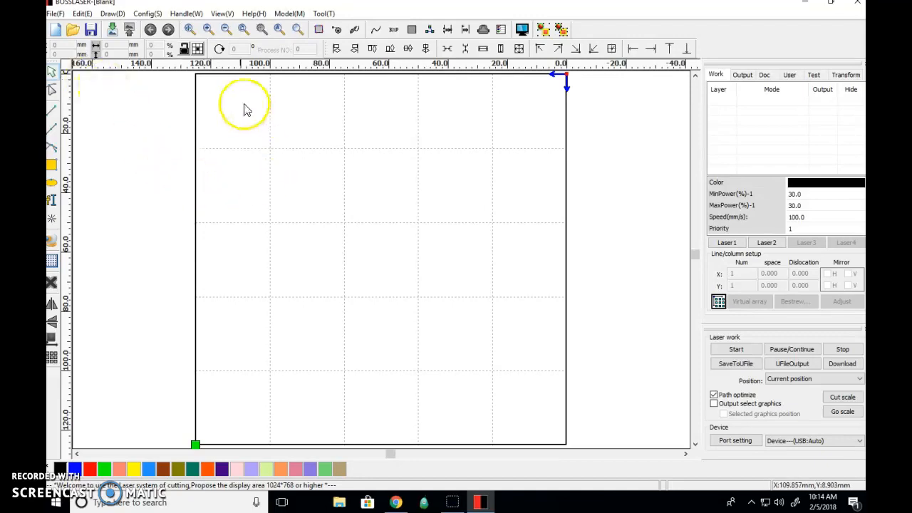
click(55, 14)
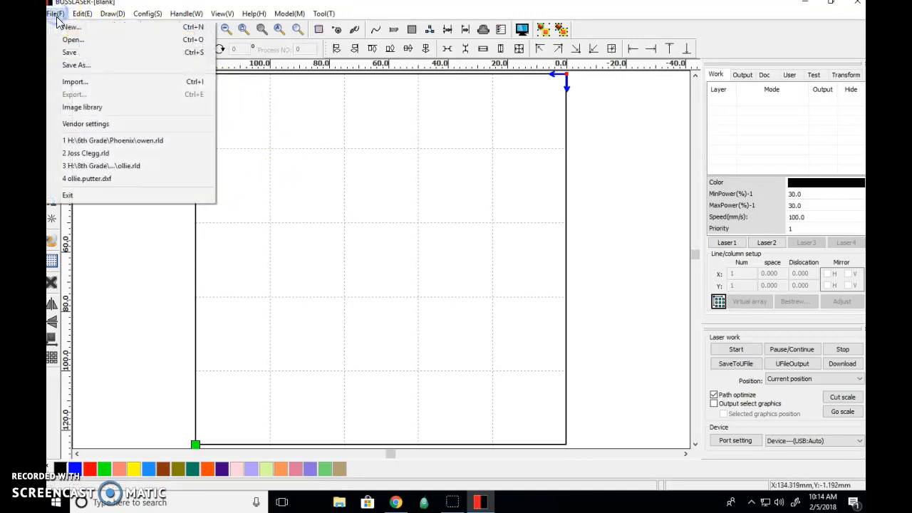
click(71, 66)
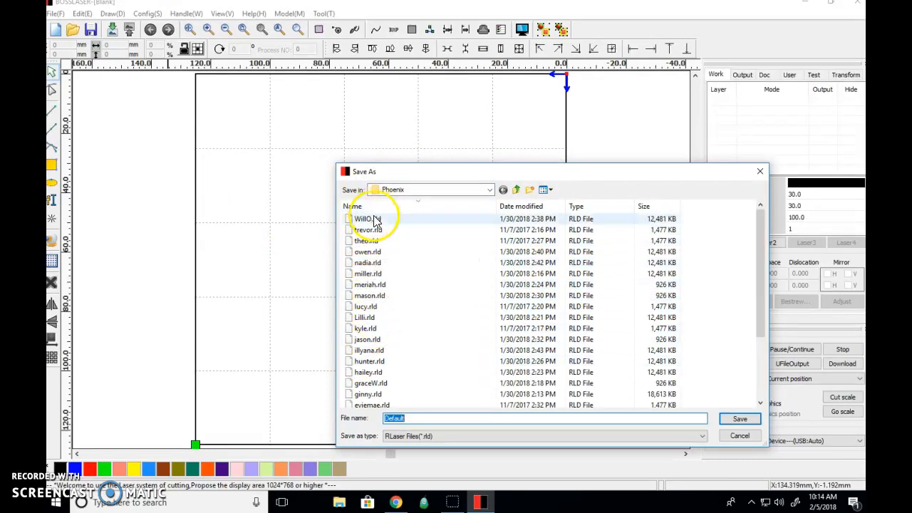
Step: Choose the Jig Saw cuts folder on the H: drive, inside 5th Grade, Polaris, Trimester 2, as the save location
click(490, 191)
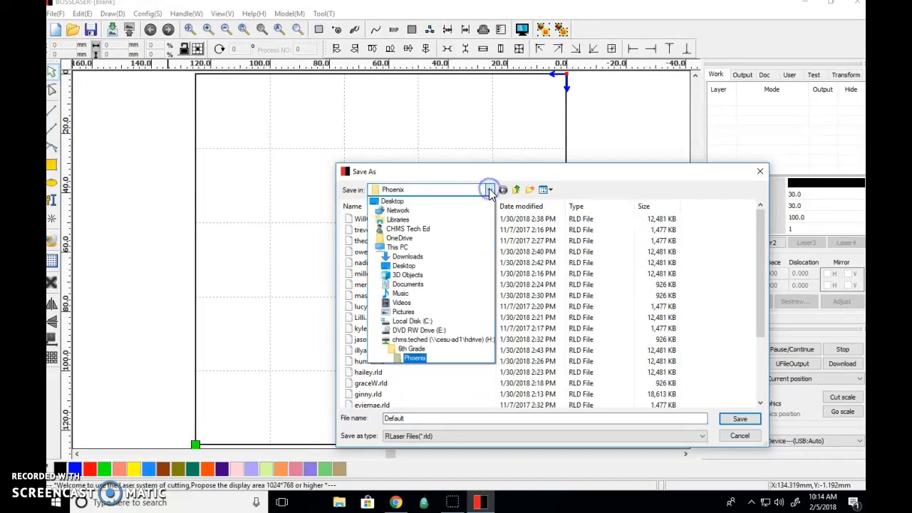
click(429, 341)
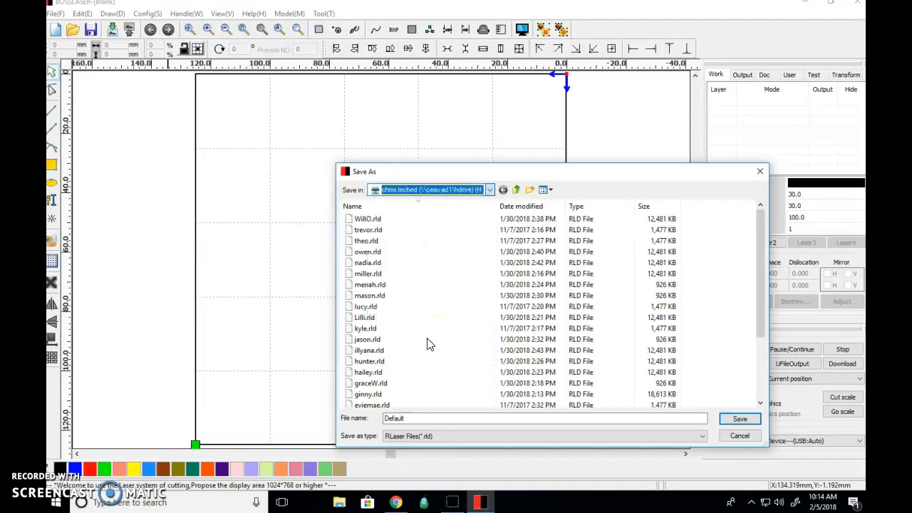
click(423, 329)
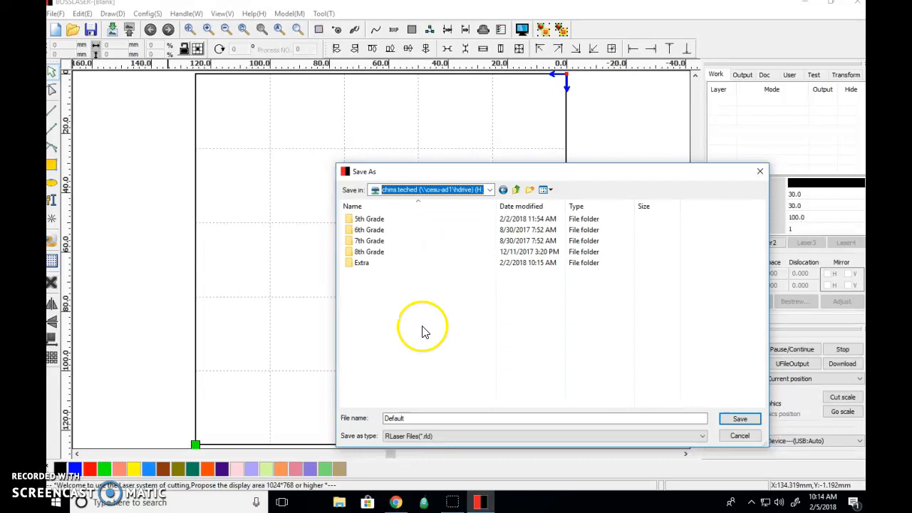
double_click(367, 221)
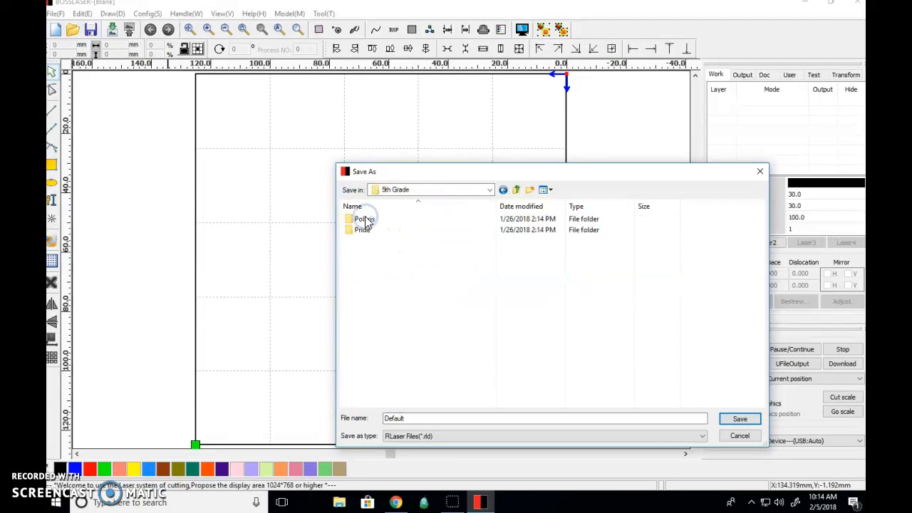
click(362, 232)
double_click(363, 218)
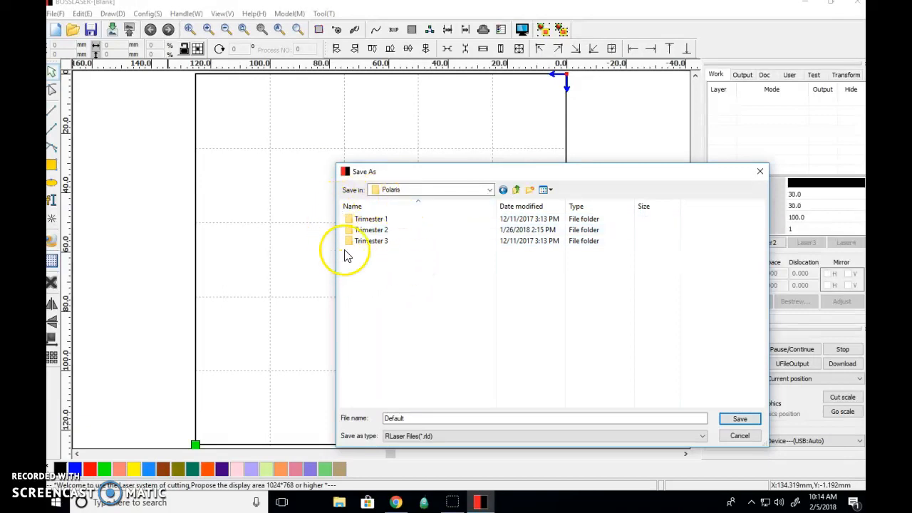
double_click(380, 230)
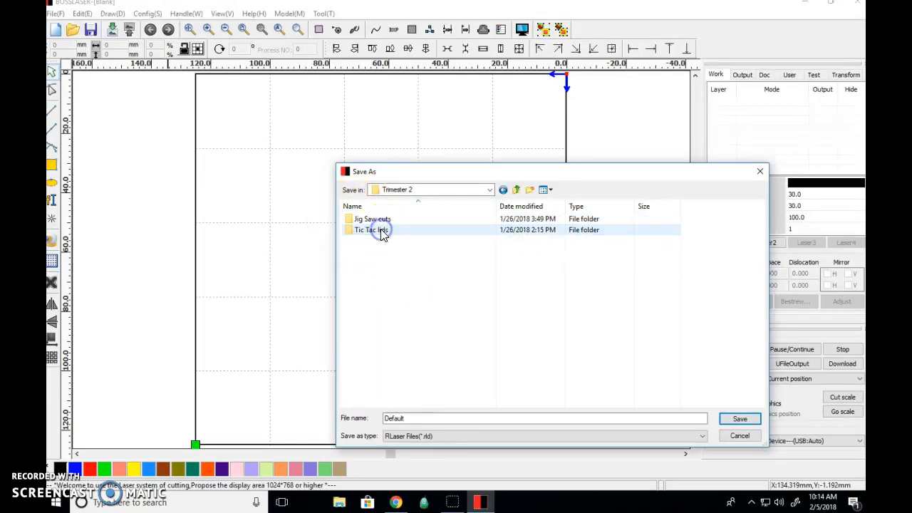
click(406, 419)
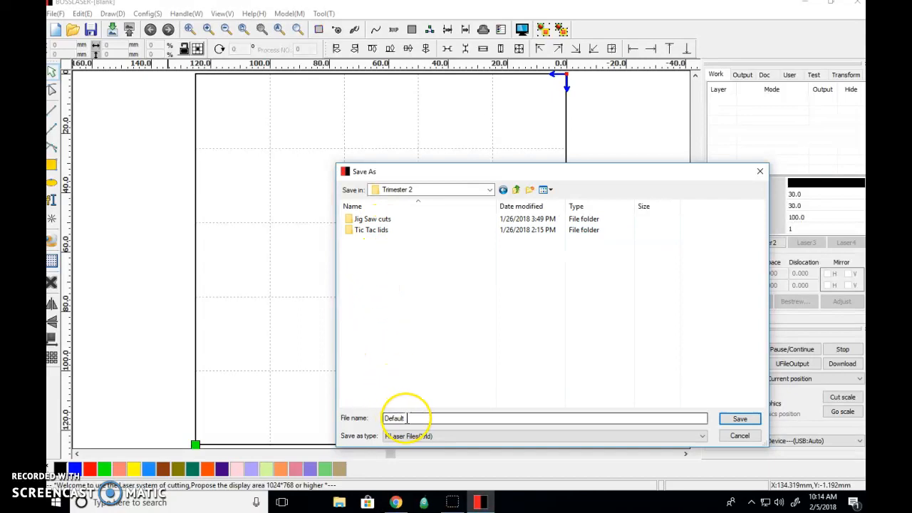
double_click(376, 221)
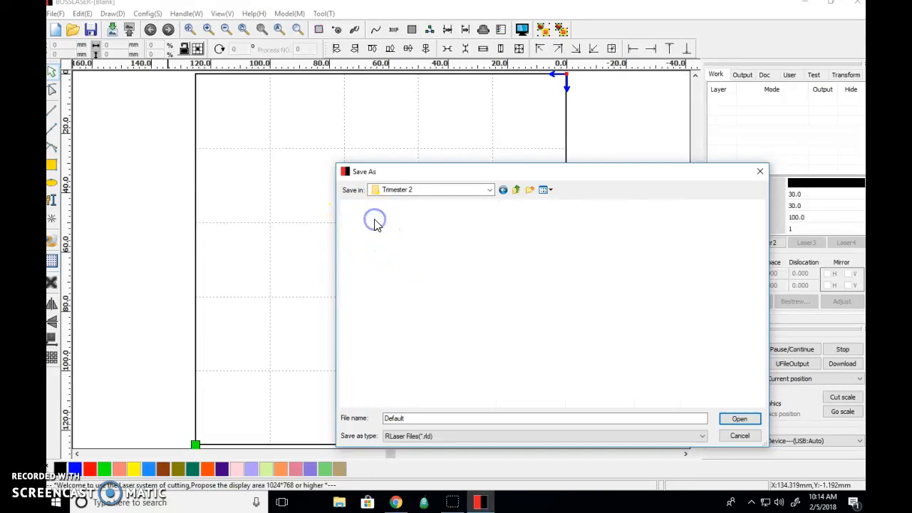
Step: Save the blank document as an RLaser file named with the maker's surname followed by ".jigsaw"
click(393, 418)
drag(406, 418, 360, 418)
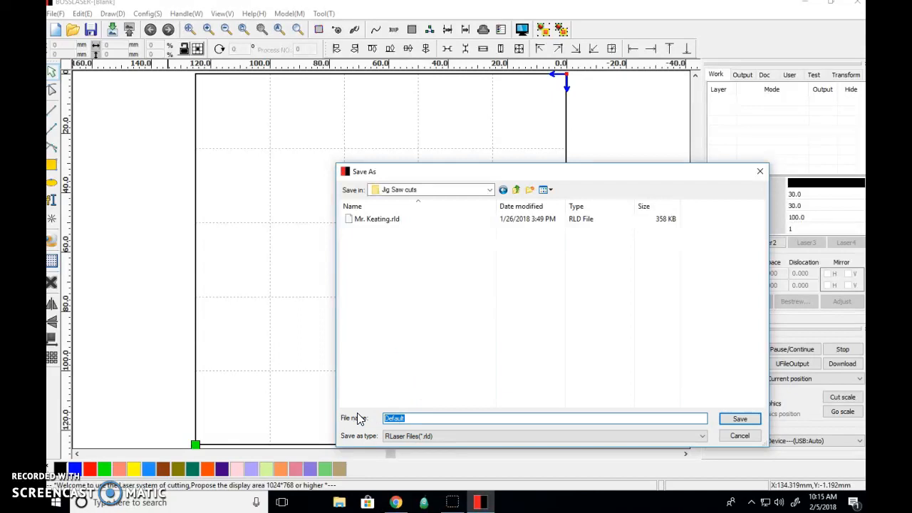
text(Keating jigsaw)
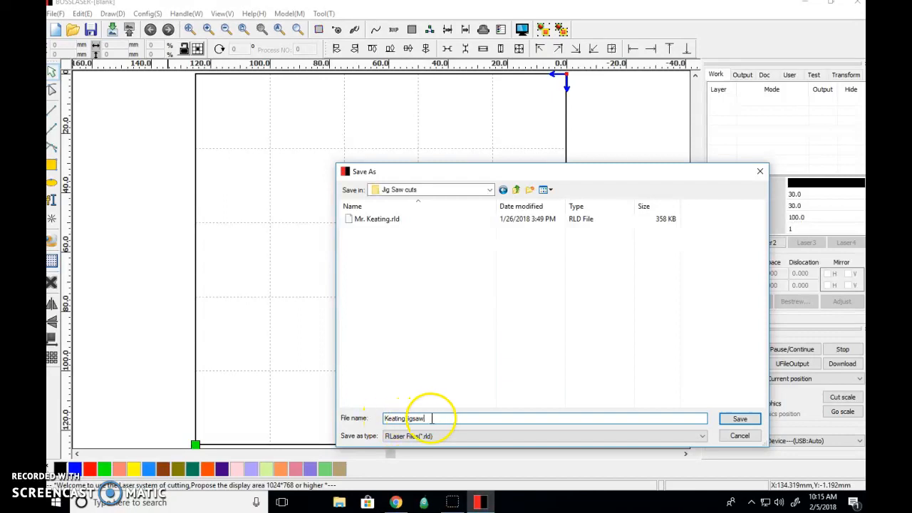
click(747, 419)
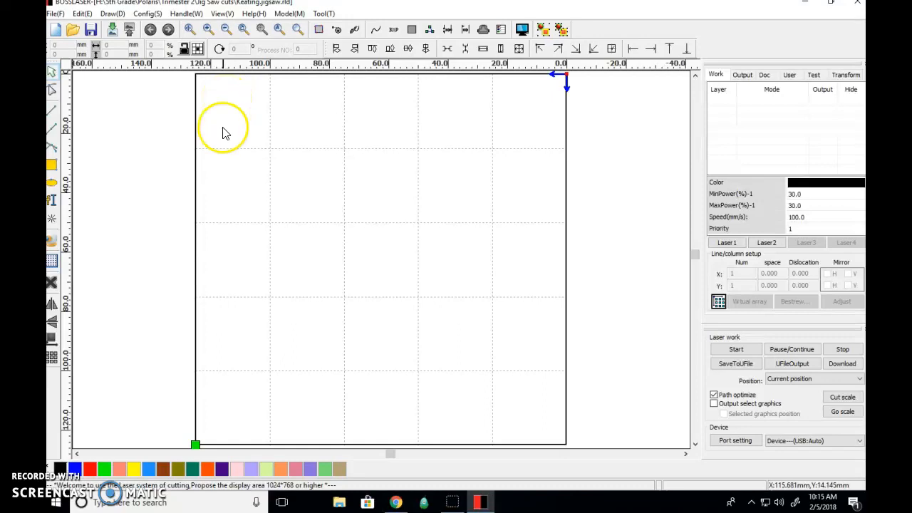
Step: Set both the page width and the page height to 143 mm
click(229, 410)
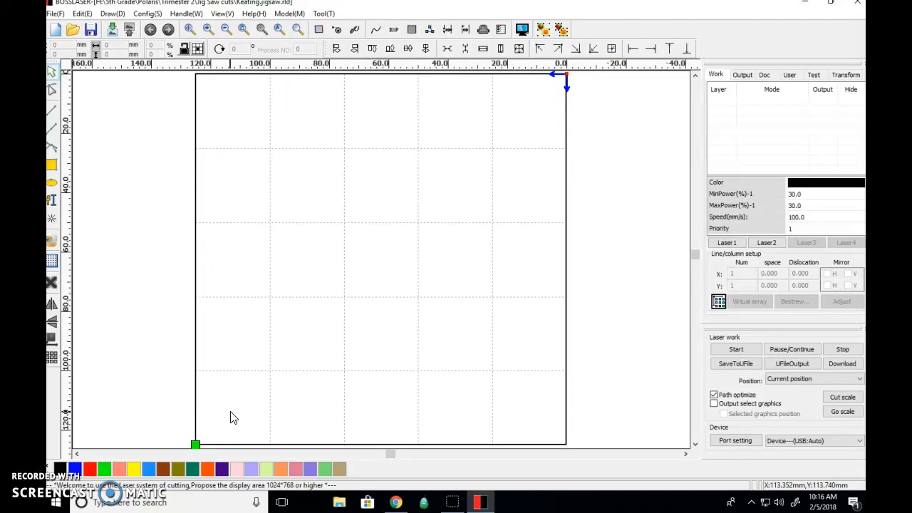
click(149, 15)
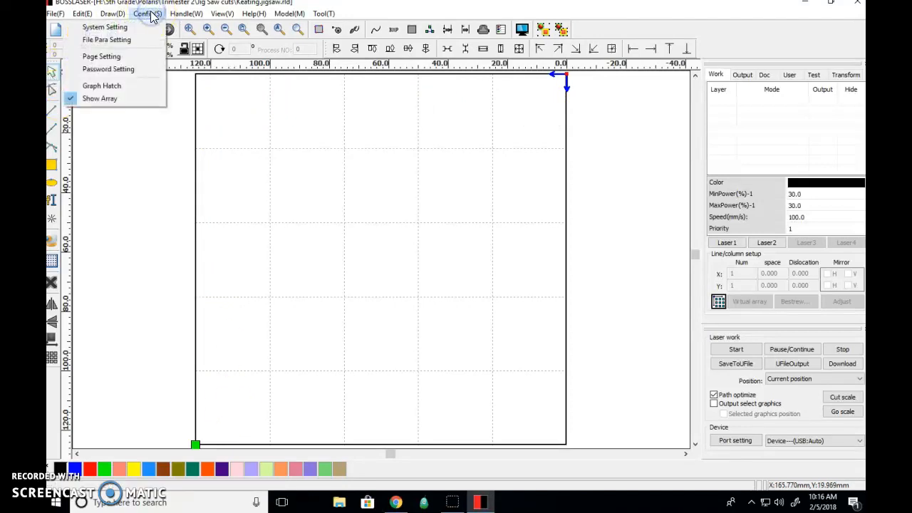
click(116, 60)
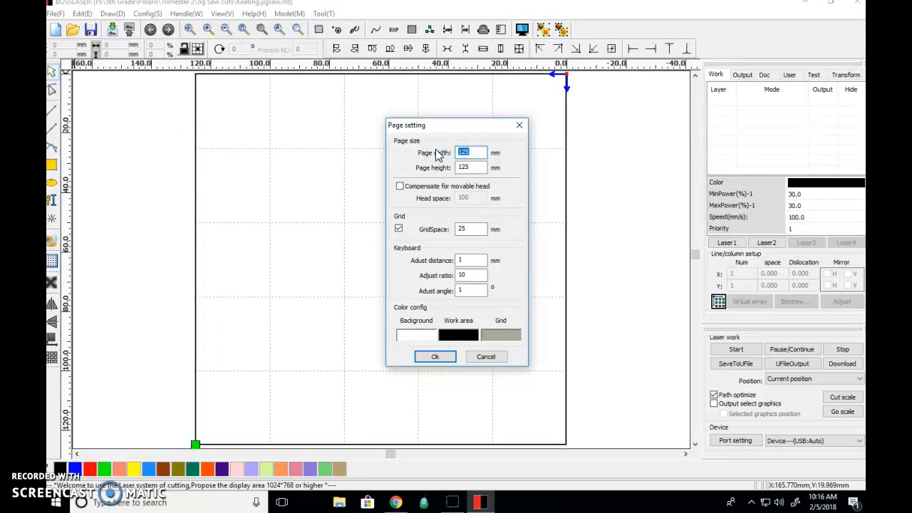
click(481, 167)
text(143)
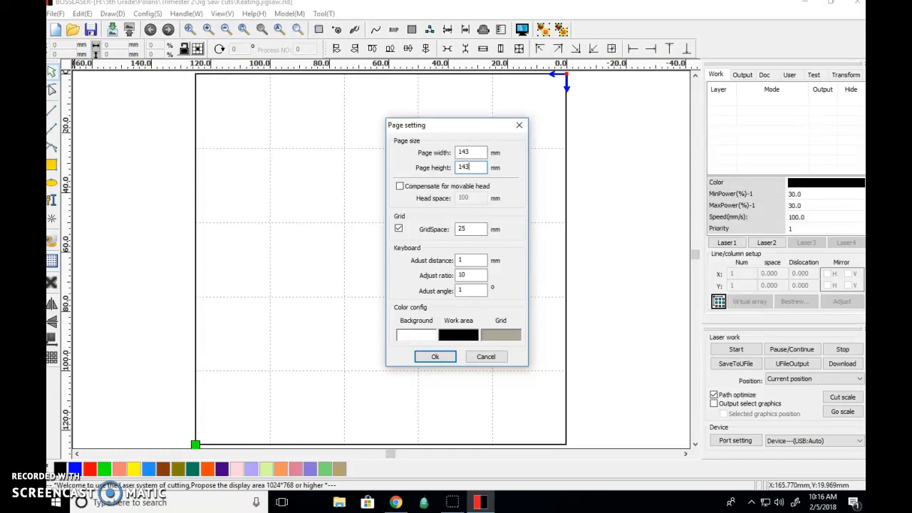
click(433, 357)
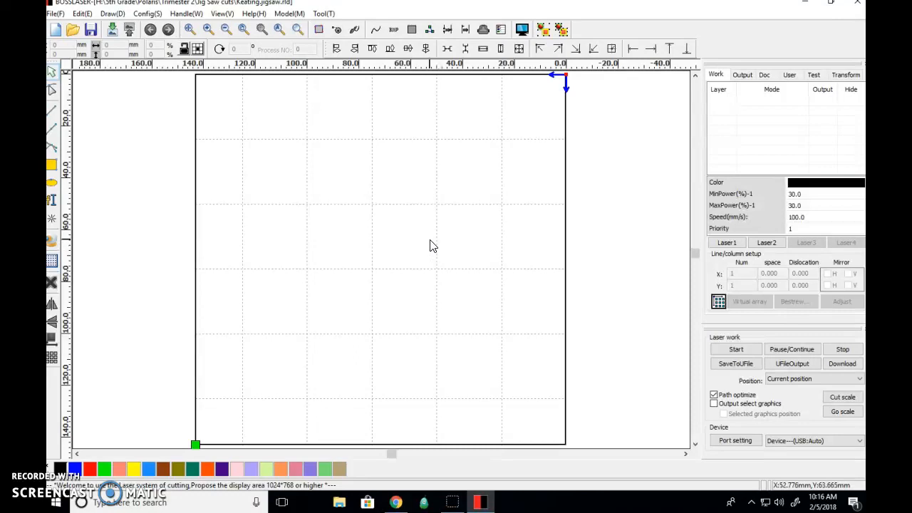
Step: Start importing a file and browse to the 5th Grade folder on the H: drive
click(112, 31)
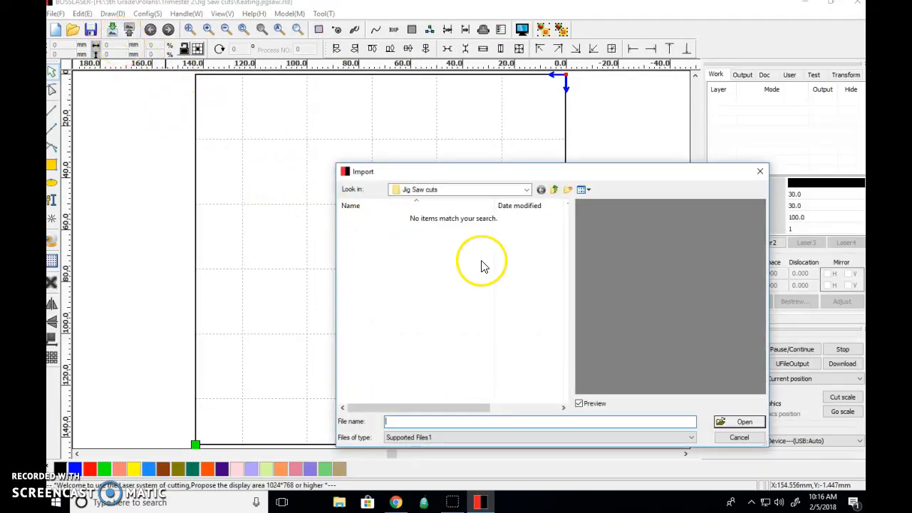
click(526, 190)
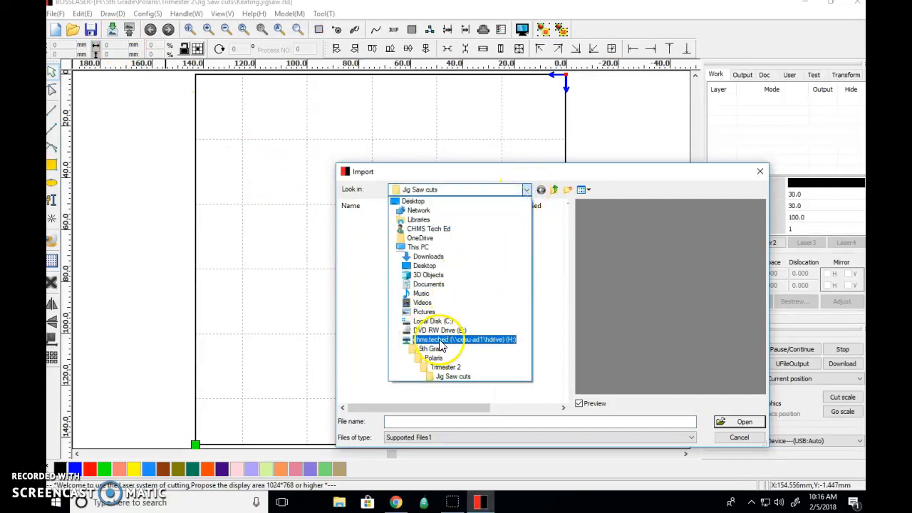
click(441, 342)
double_click(370, 219)
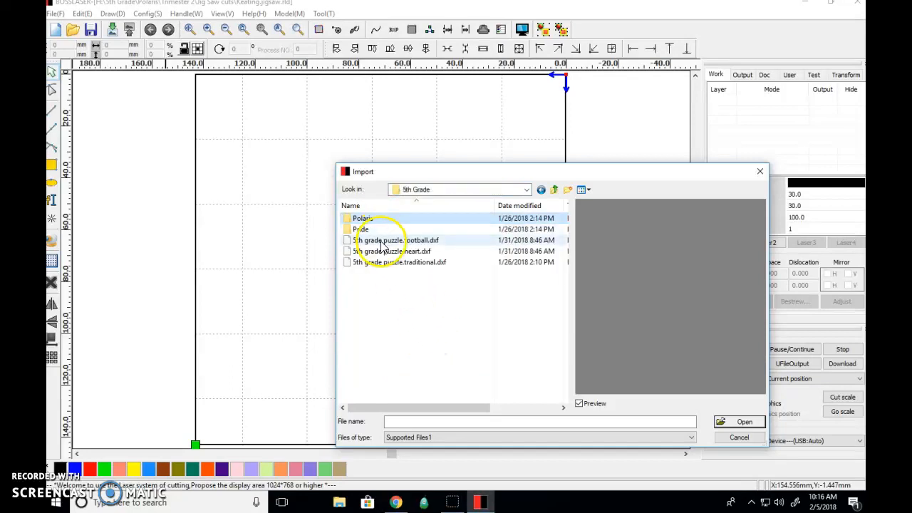
Step: Preview the football and heart puzzle designs, and import 5th grade puzzle.traditional.dxf
click(437, 242)
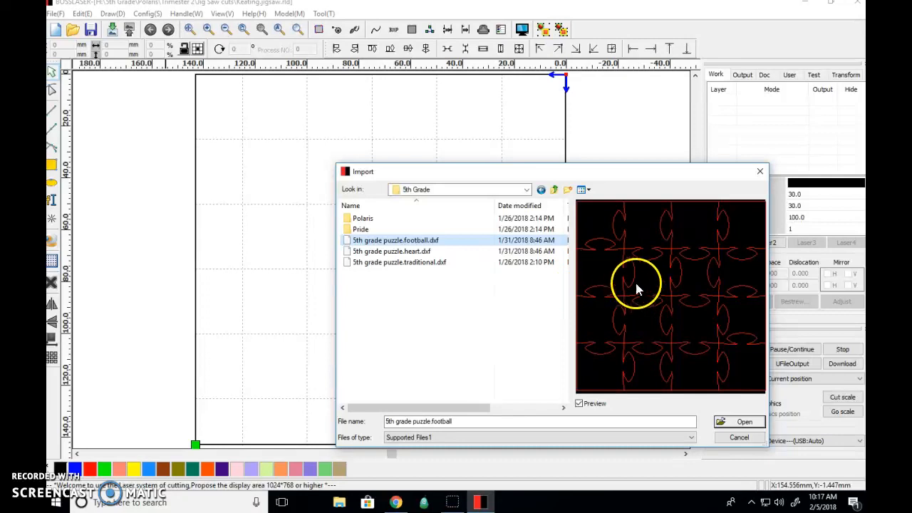
click(406, 251)
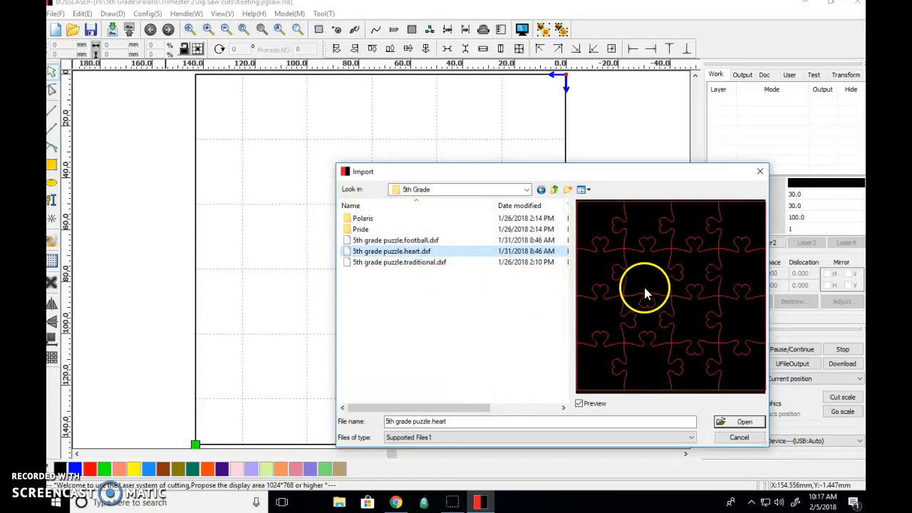
click(424, 262)
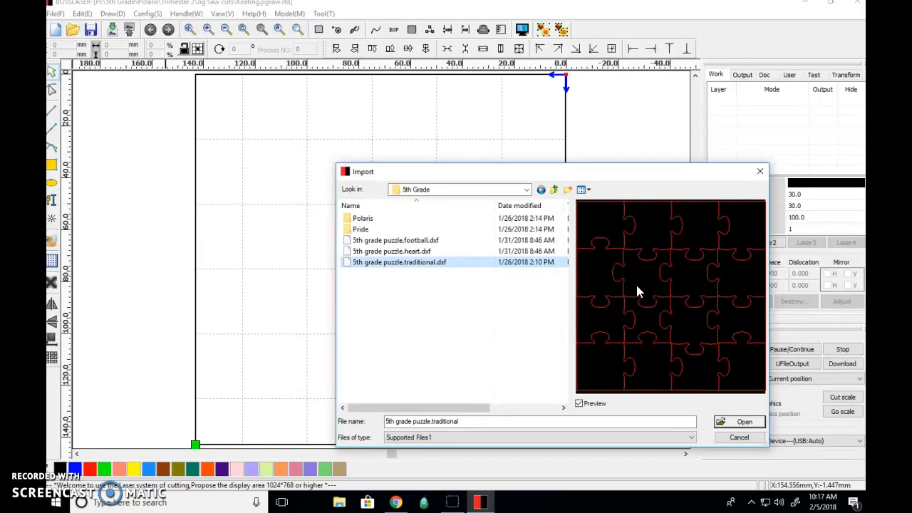
double_click(396, 262)
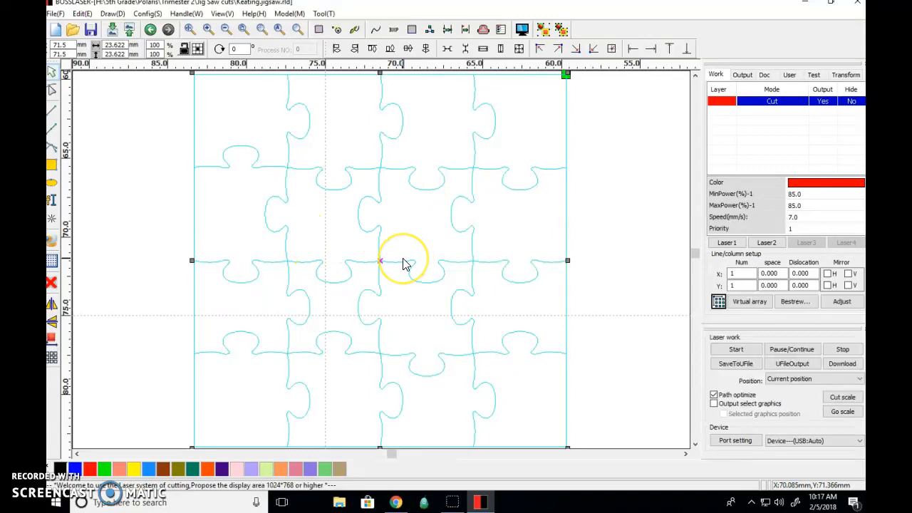
Step: Select individual cut lines of the imported puzzle to check whether they are separate objects
scroll(403, 261, down, 3)
scroll(403, 263, down, 2)
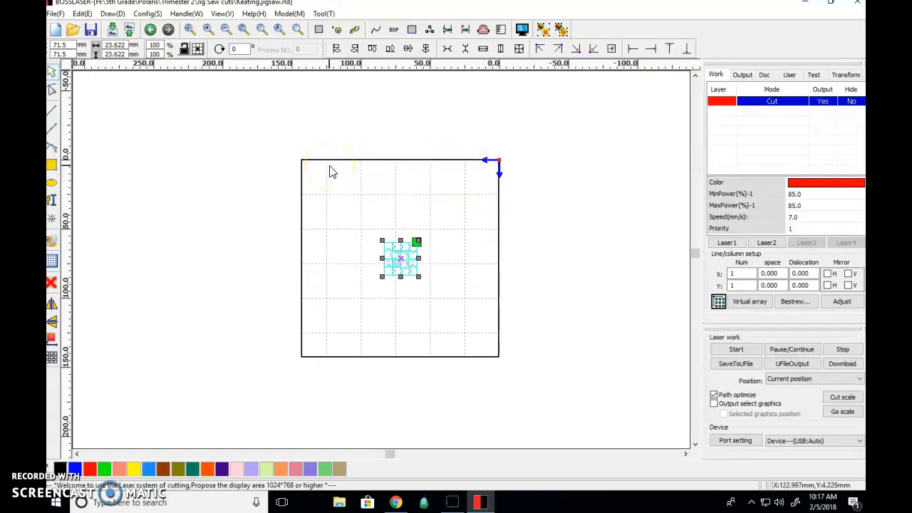
click(344, 206)
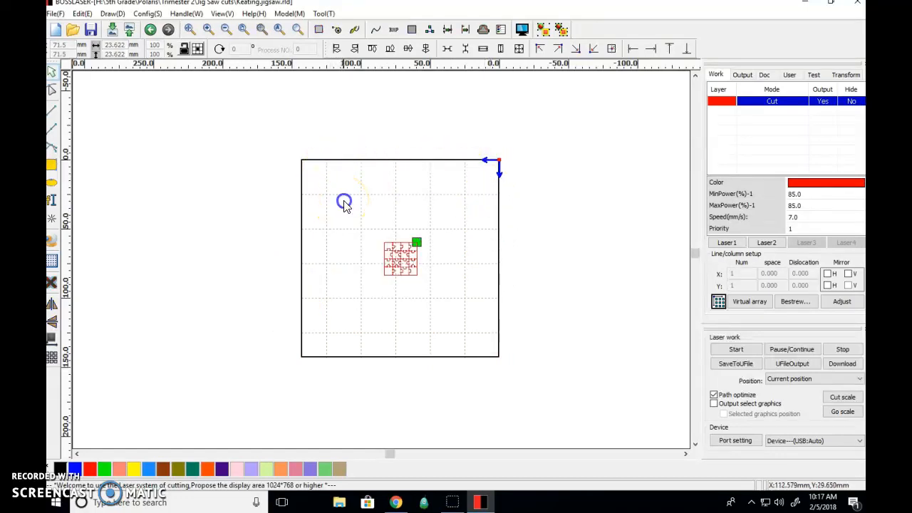
scroll(399, 257, up, 4)
click(389, 263)
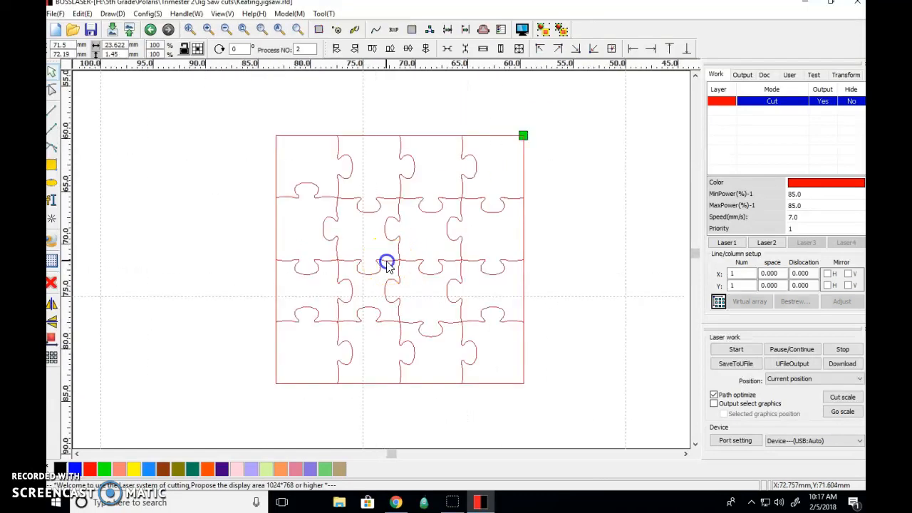
click(389, 245)
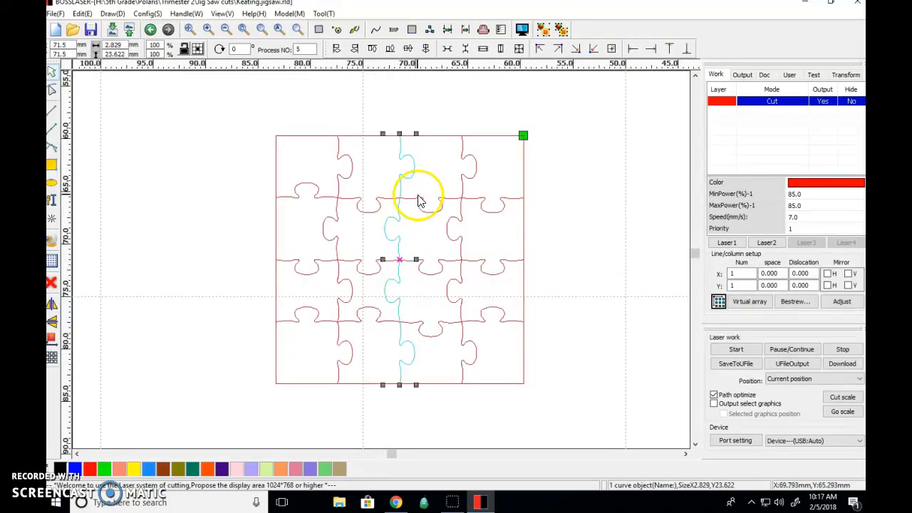
drag(411, 203, 339, 191)
click(254, 173)
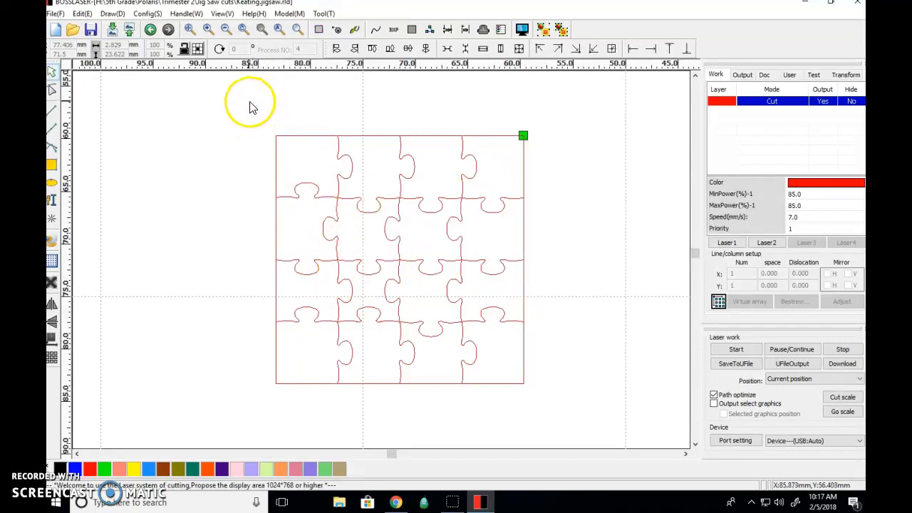
Step: Group all the puzzle's lines into one object and move it about 5 mm right and 2 mm down
drag(249, 101, 563, 421)
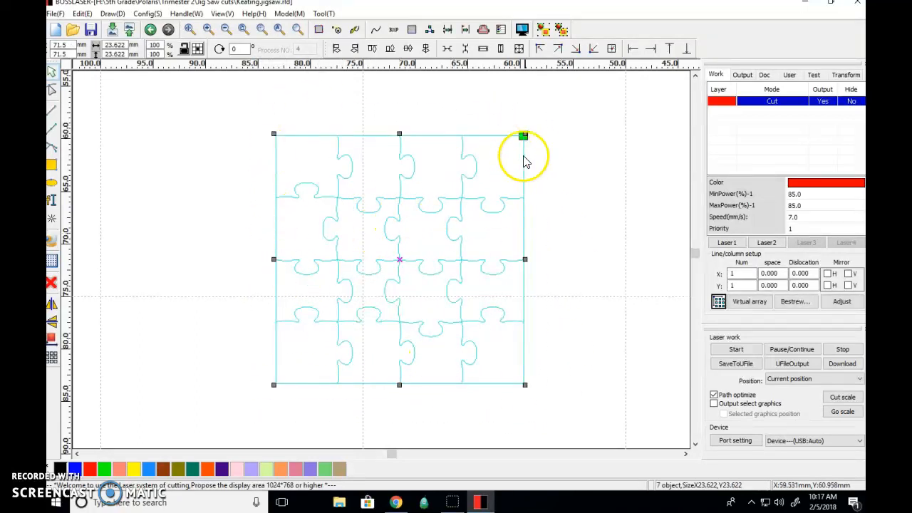
click(542, 30)
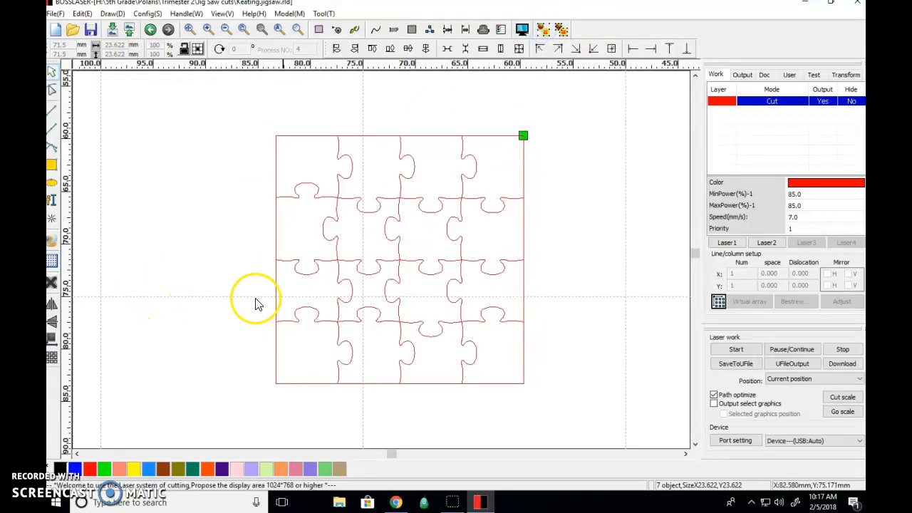
click(310, 277)
drag(397, 261, 453, 279)
click(266, 242)
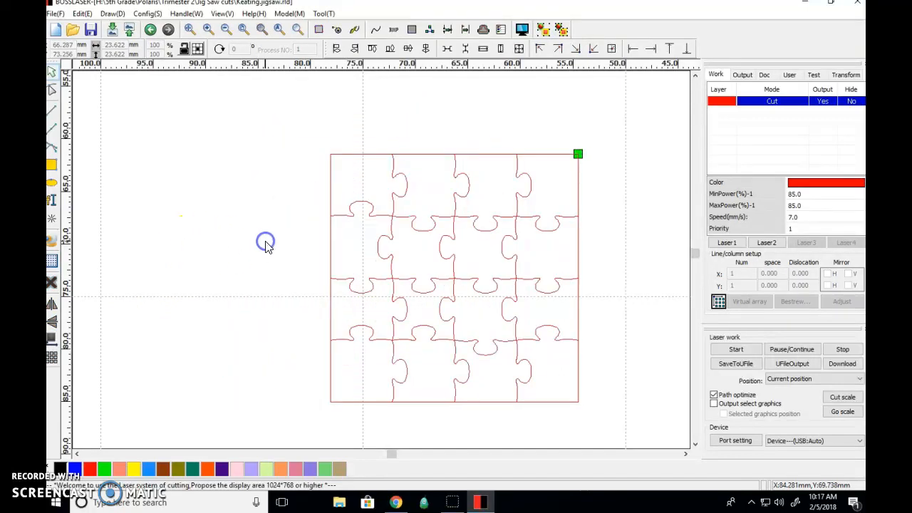
scroll(320, 234, down, 2)
scroll(320, 238, down, 2)
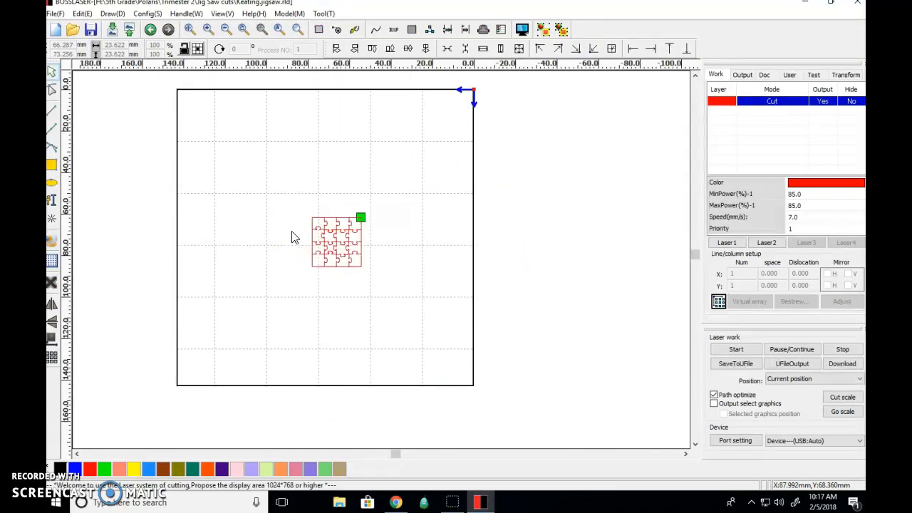
Step: Move the grouped puzzle to the page's top-left corner and enlarge it to about 142.8 mm square so it fills the page
click(338, 244)
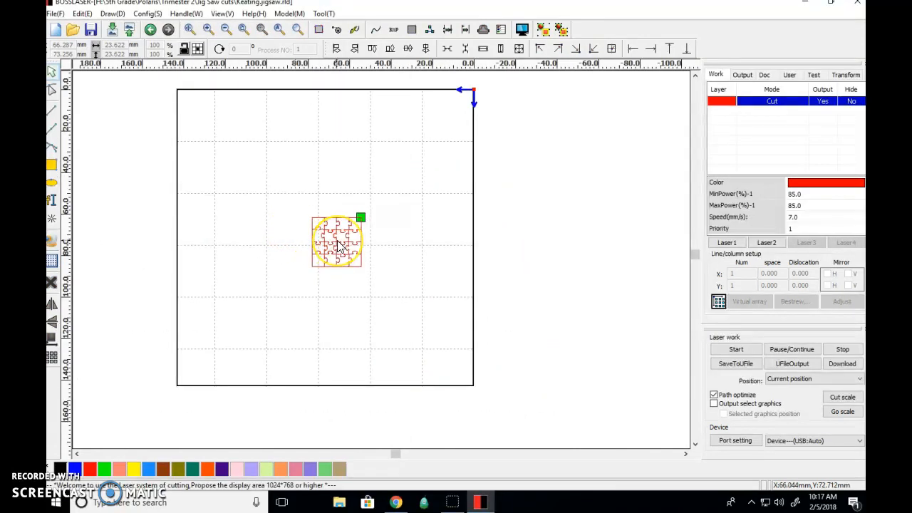
click(339, 245)
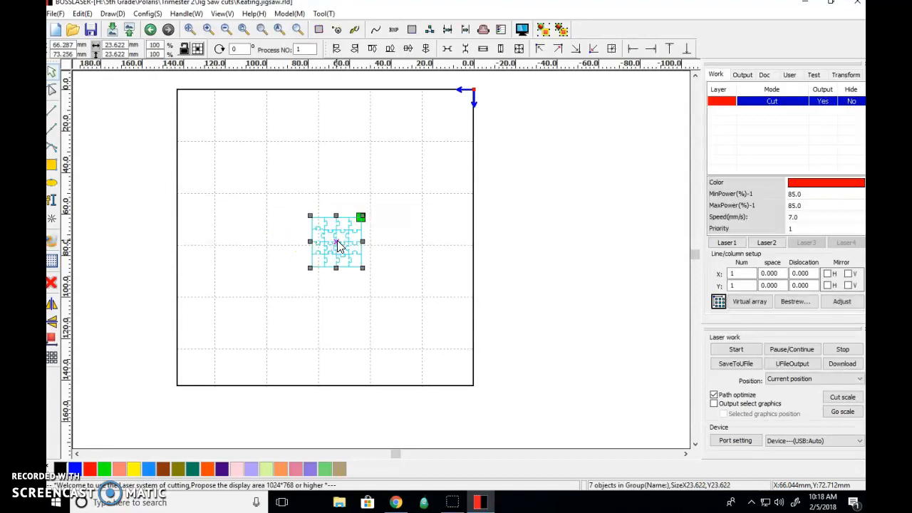
click(539, 51)
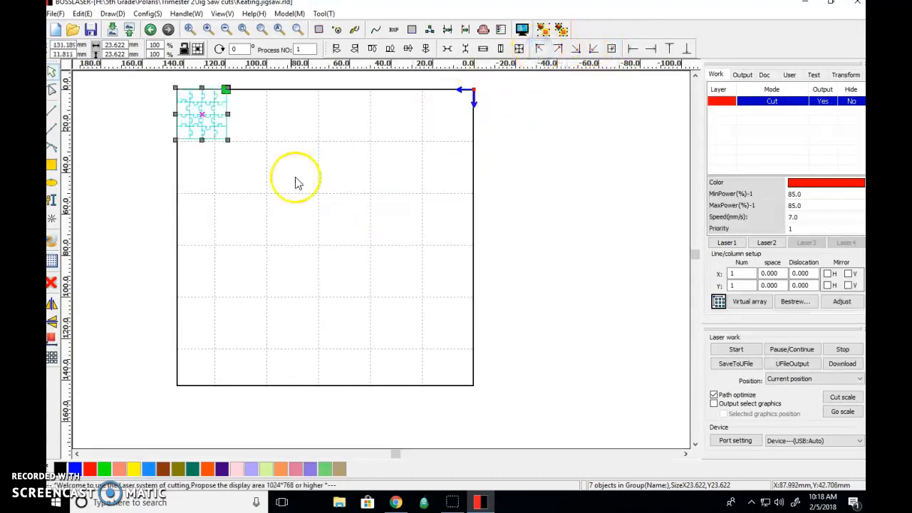
drag(227, 141, 473, 391)
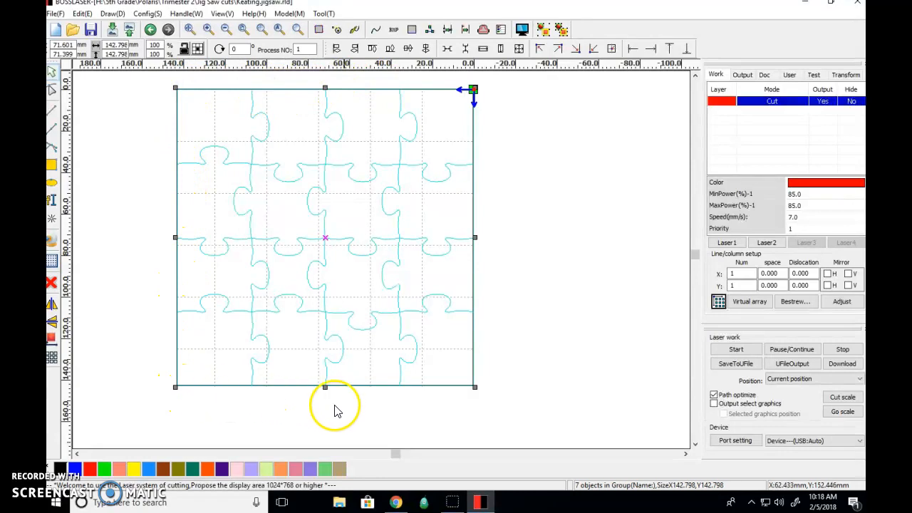
scroll(466, 320, up, 8)
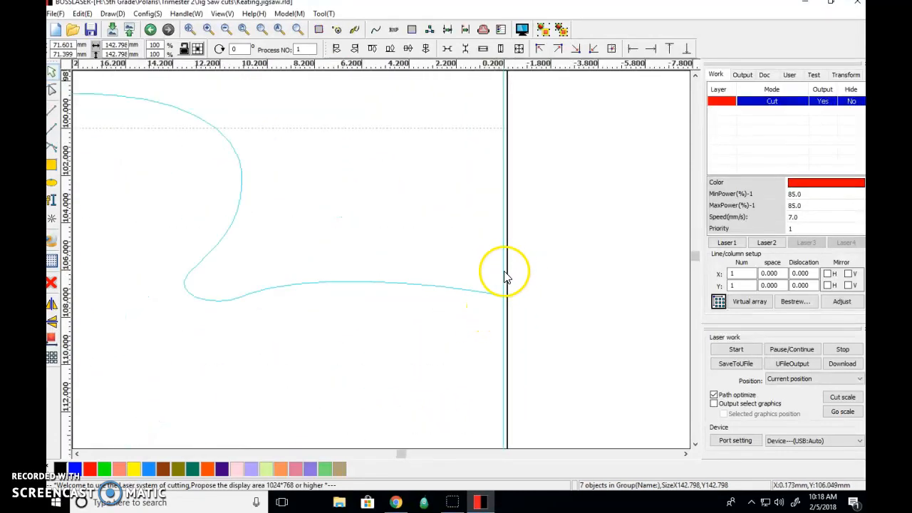
scroll(492, 263, down, 8)
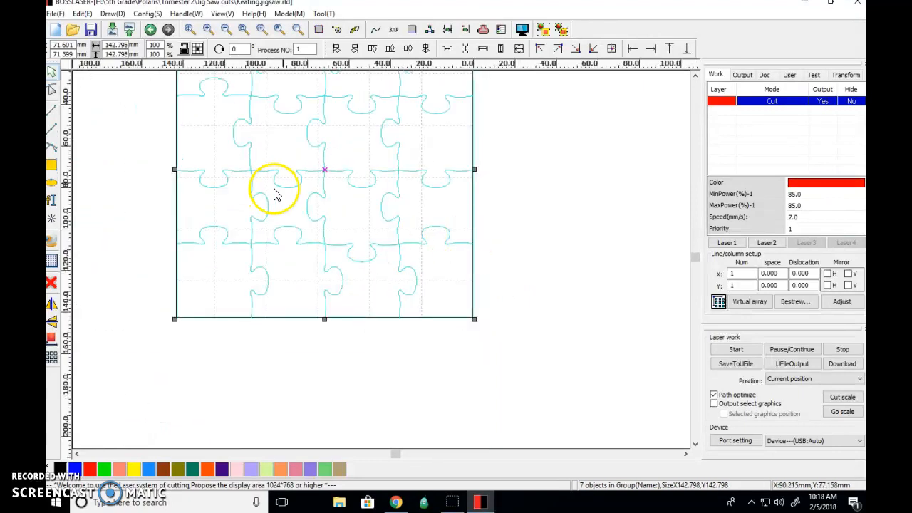
middle_drag(273, 167, 329, 248)
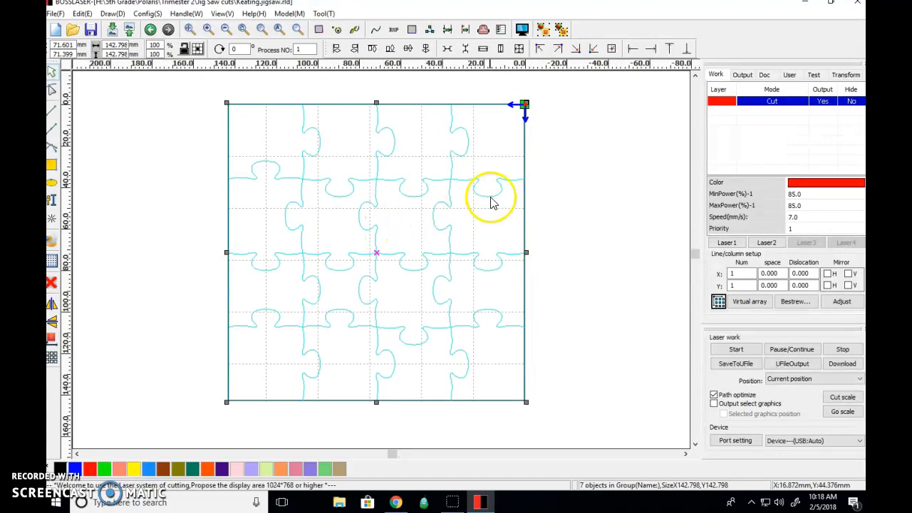
Step: Set the red layer's speed to 10 mm/s and keep its processing mode as Cut
double_click(722, 103)
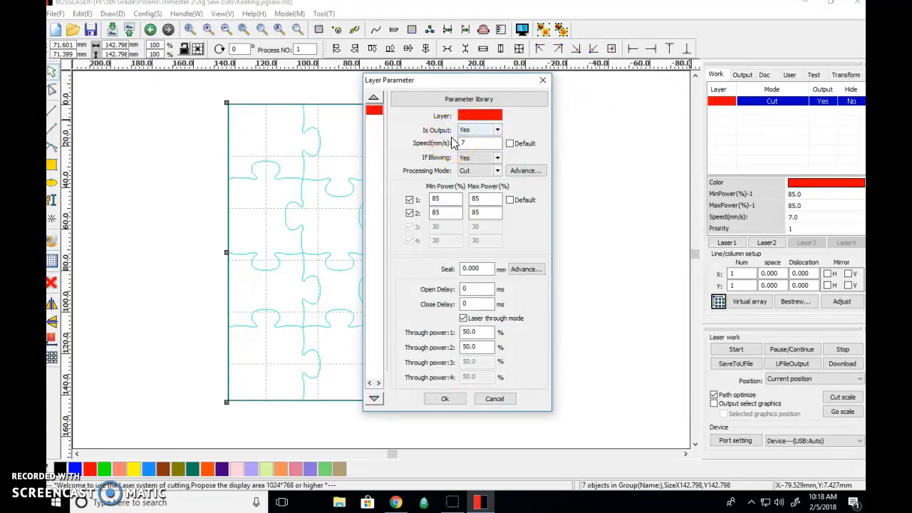
click(442, 200)
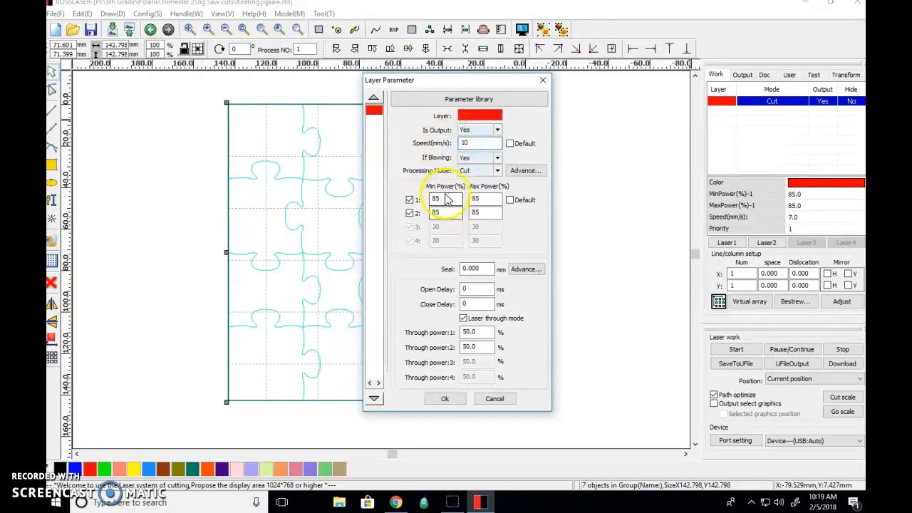
click(497, 172)
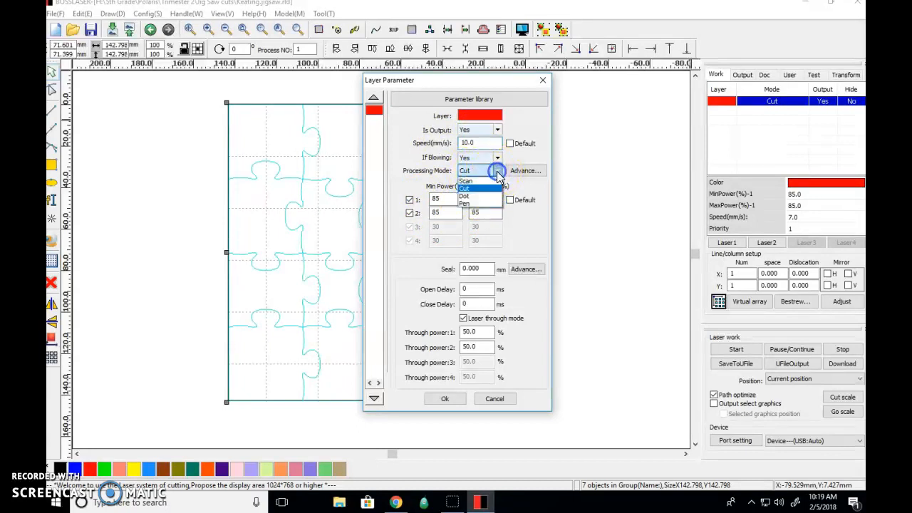
click(482, 189)
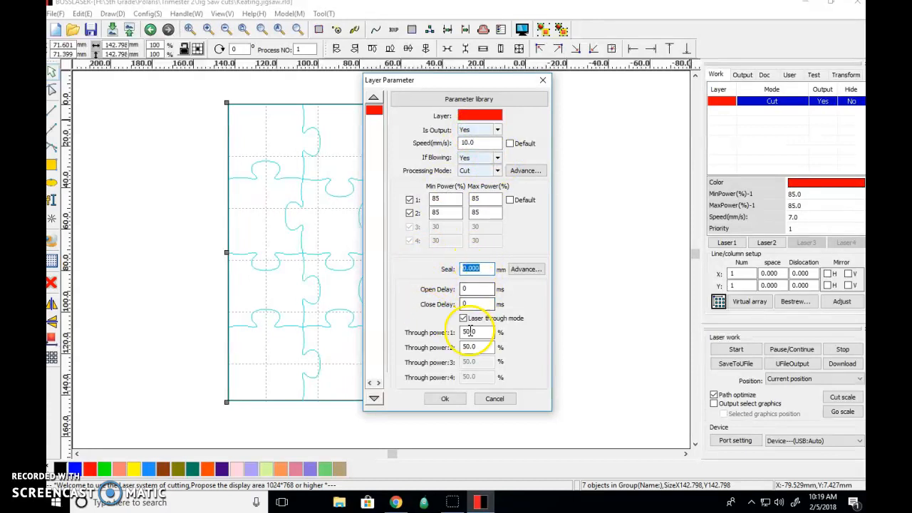
click(447, 399)
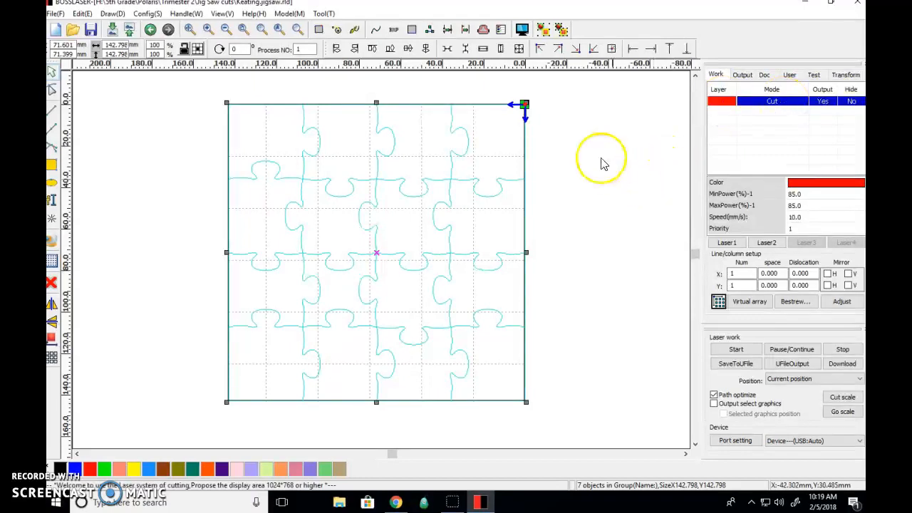
Step: Run the puzzle's cutting simulation at a simulate speed of 5.5, and save the file after closing the preview
click(522, 30)
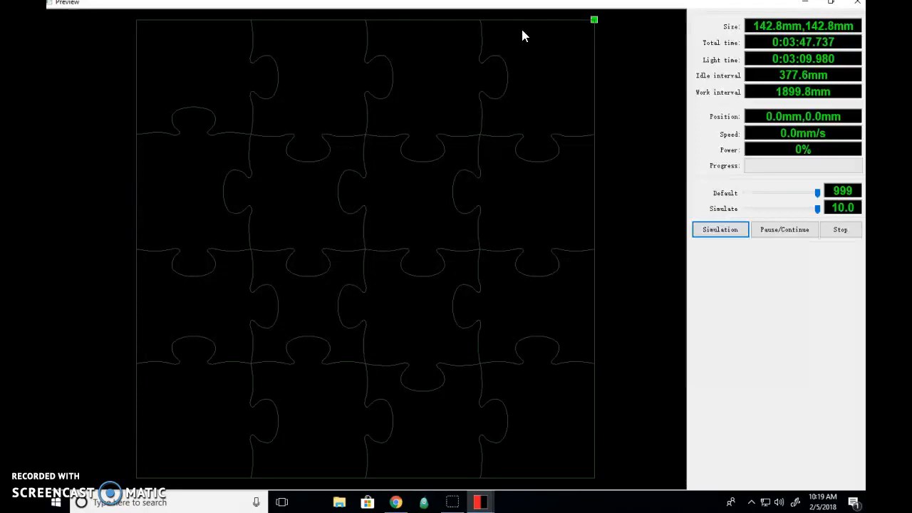
click(816, 210)
drag(817, 213, 800, 209)
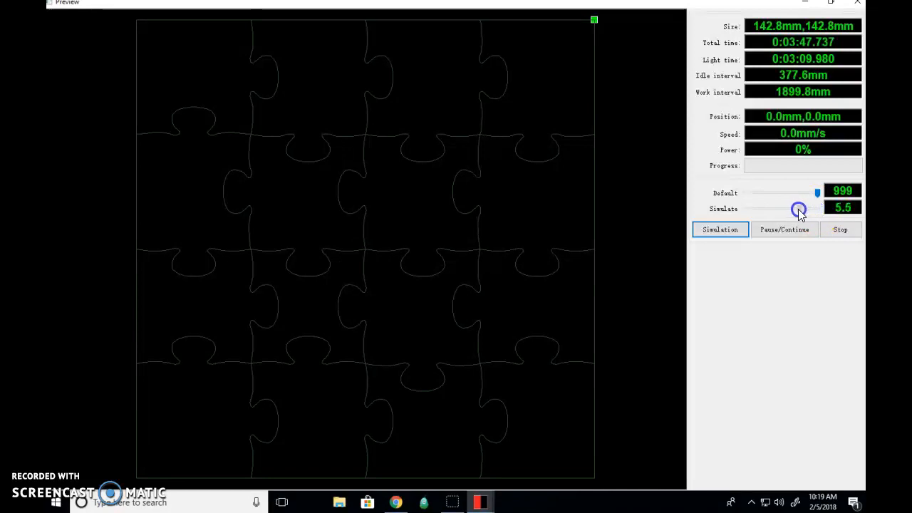
click(721, 229)
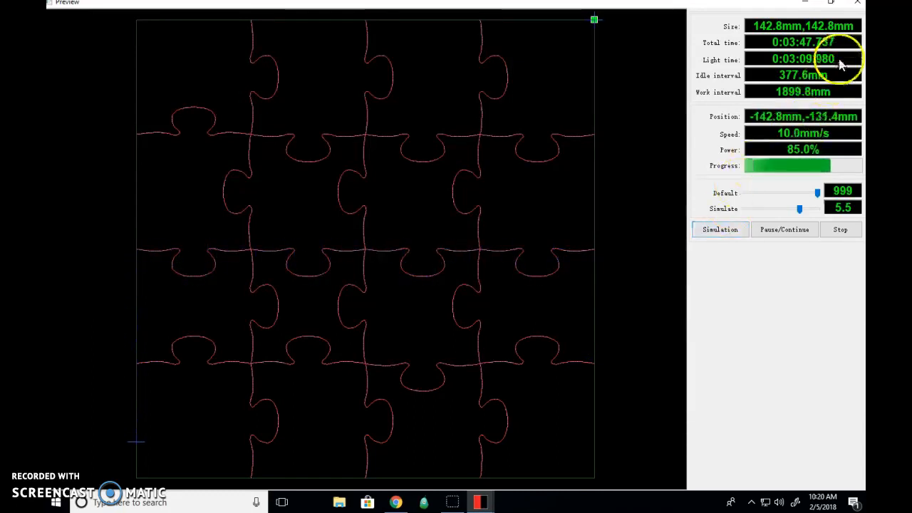
click(857, 2)
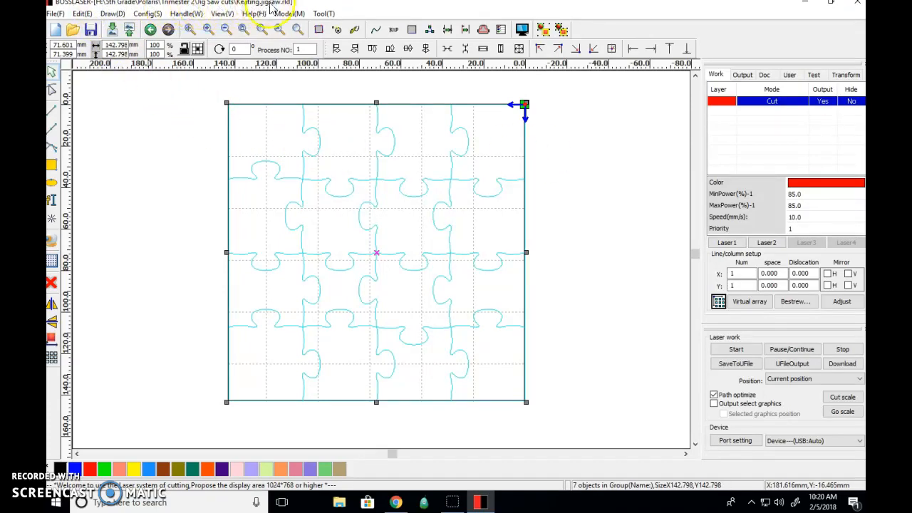
click(91, 30)
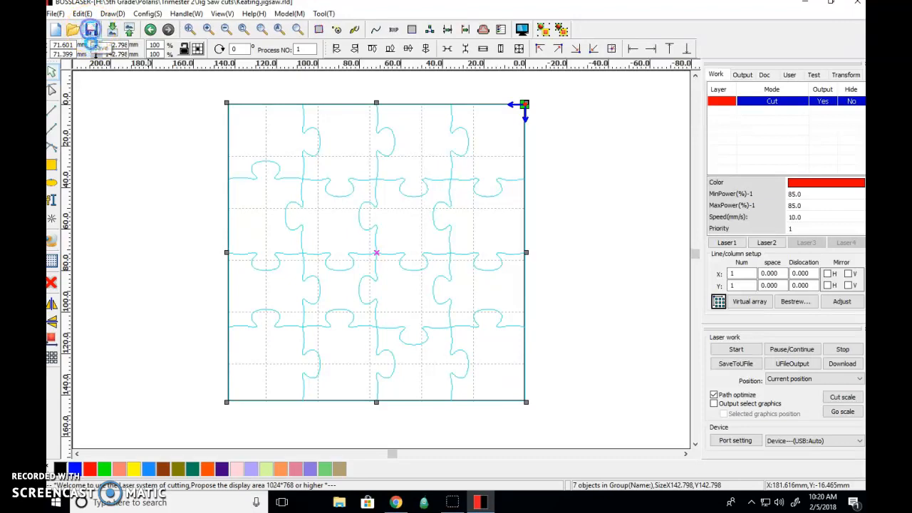